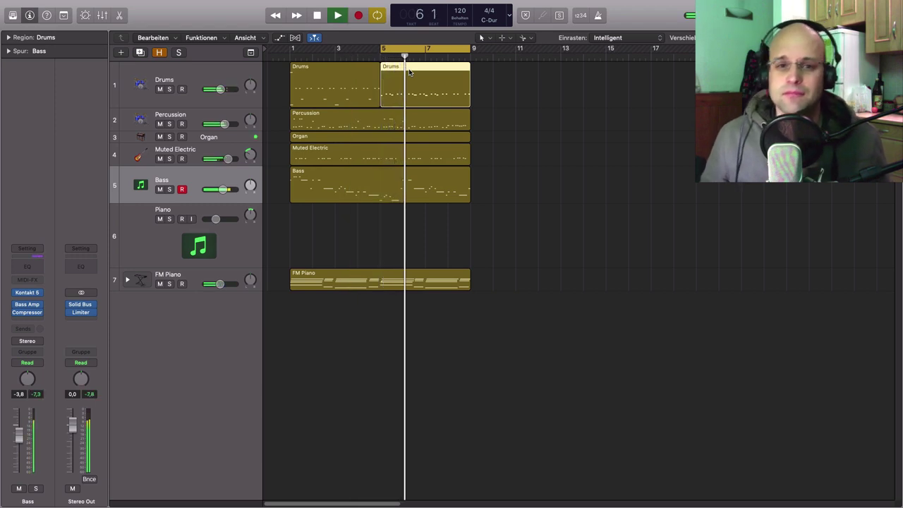
Stop playback, set the cycle range to bars 3 to 5 as a skipped section, and play the song from bar 1
key(space)
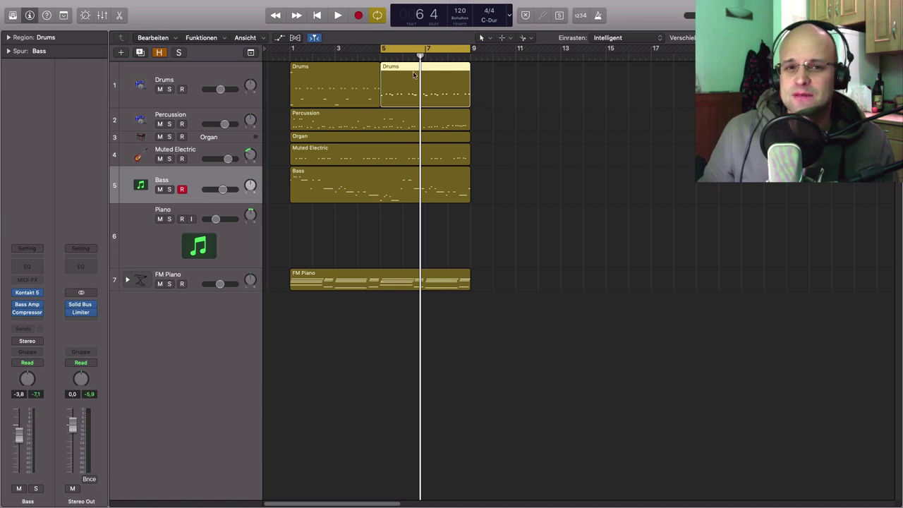
drag(432, 51, 380, 71)
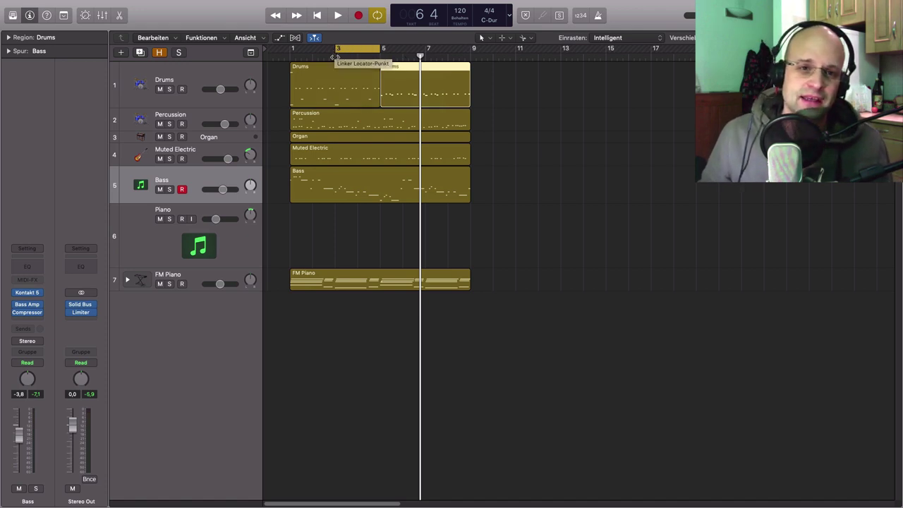
click(337, 55)
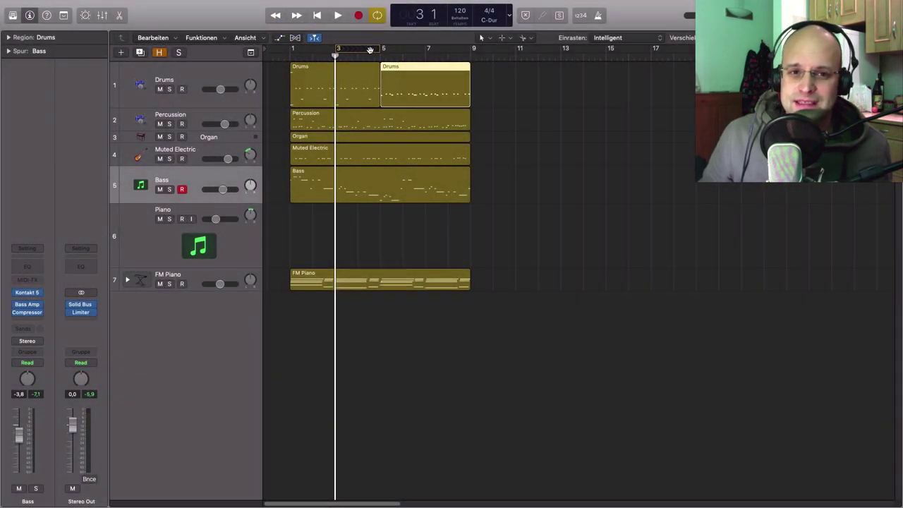
double_click(291, 56)
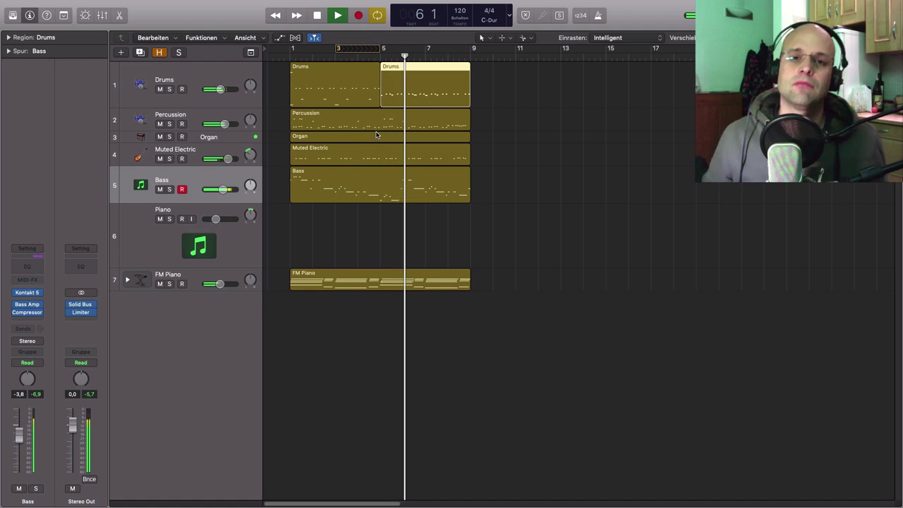
key(space)
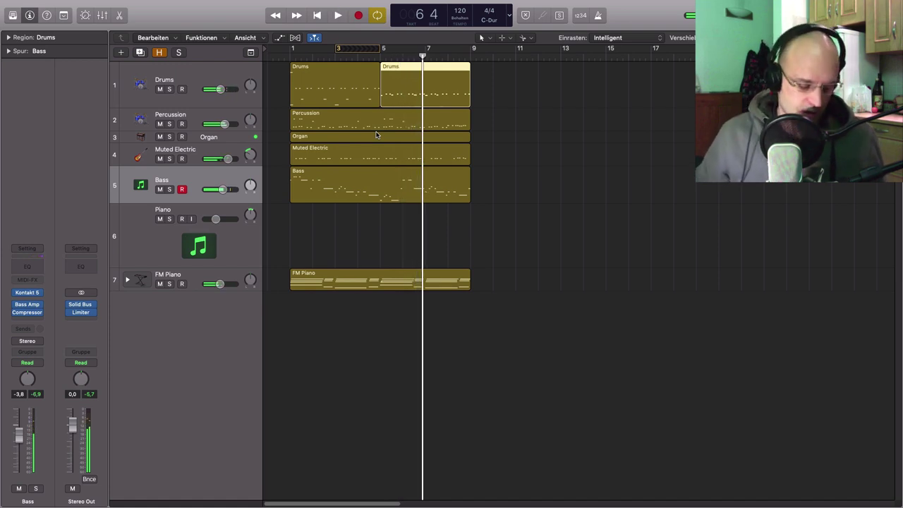
Turn the skipped section back into a normal cycle range and move it past the end of the regions, beyond bar 9
super+click(355, 49)
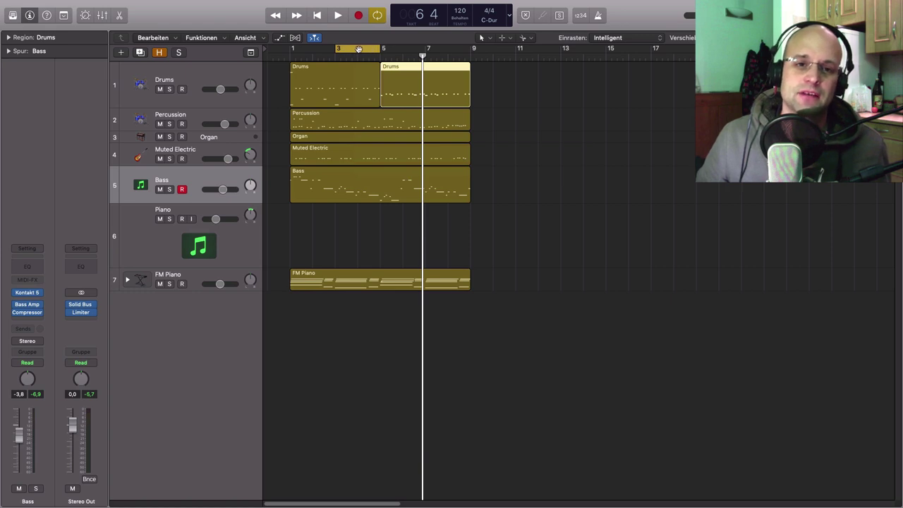
drag(358, 49, 505, 60)
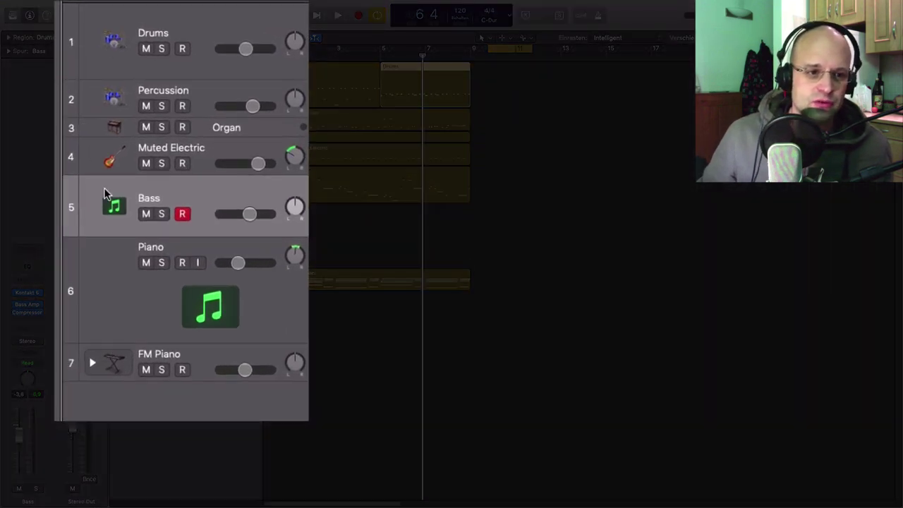
Shrink the Piano and Drums track rows, and reset all tracks to one uniform height zoomed to fit all regions
click(70, 343)
drag(71, 343, 79, 295)
mouse_move(73, 173)
mouse_down()
mouse_move(73, 185)
mouse_move(74, 173)
mouse_up()
mouse_move(73, 77)
mouse_down()
mouse_move(73, 50)
mouse_move(71, 74)
mouse_up()
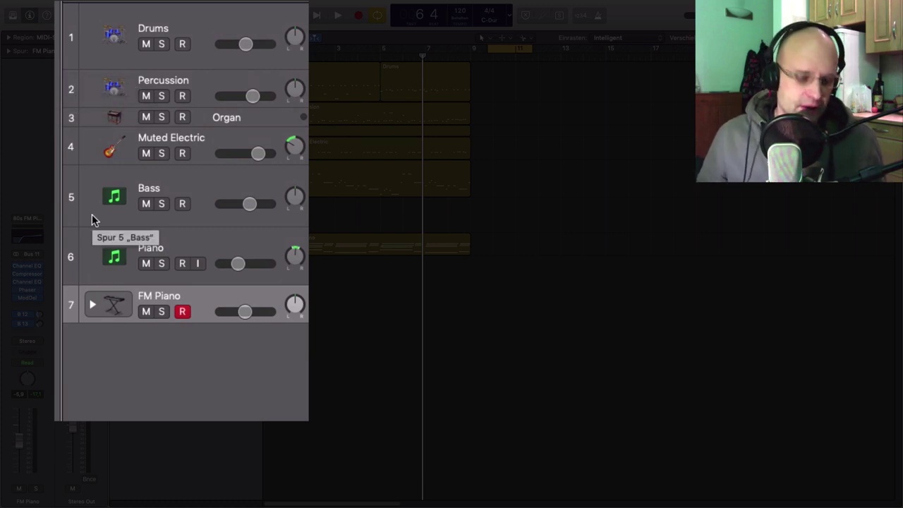
alt+shift+click(73, 163)
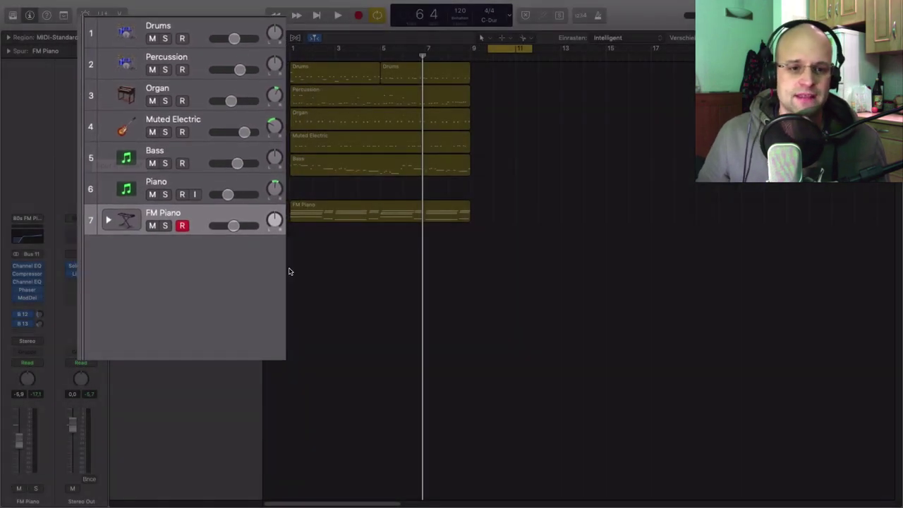
key(z)
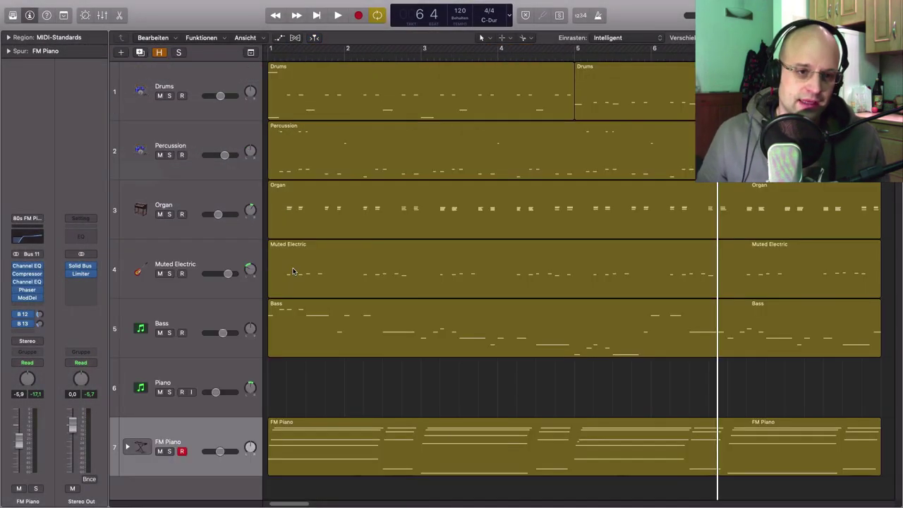
Minimize the Muted Electric and Percussion track rows, enlarge the Drums row, and reset all tracks to a uniform height
drag(113, 295, 119, 254)
drag(118, 120, 117, 158)
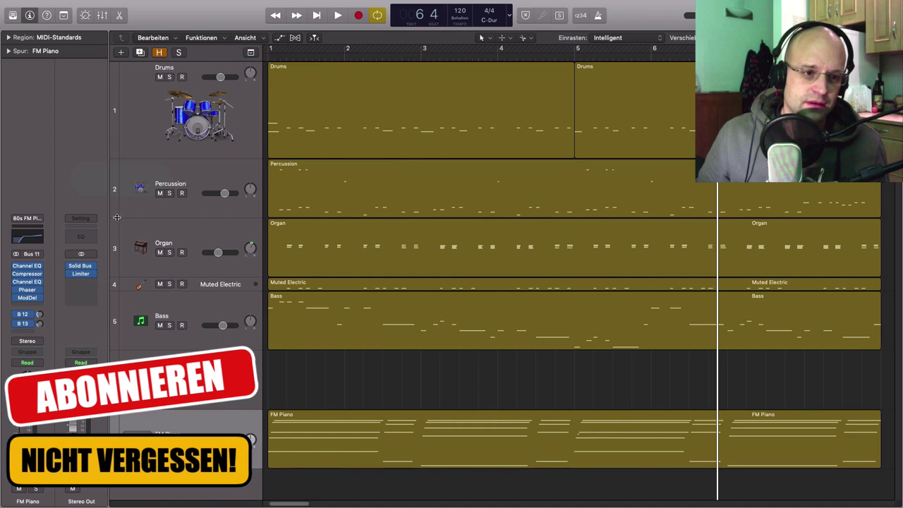
drag(117, 218, 118, 168)
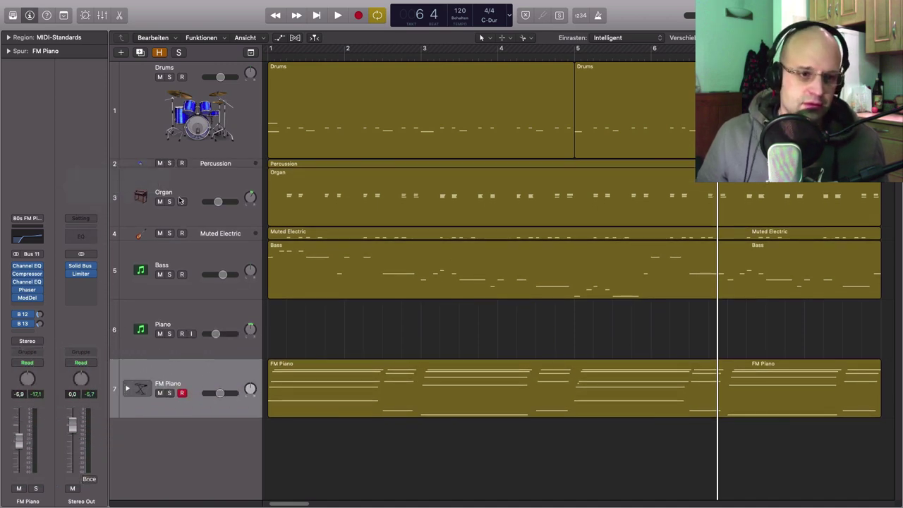
alt+shift+click(115, 167)
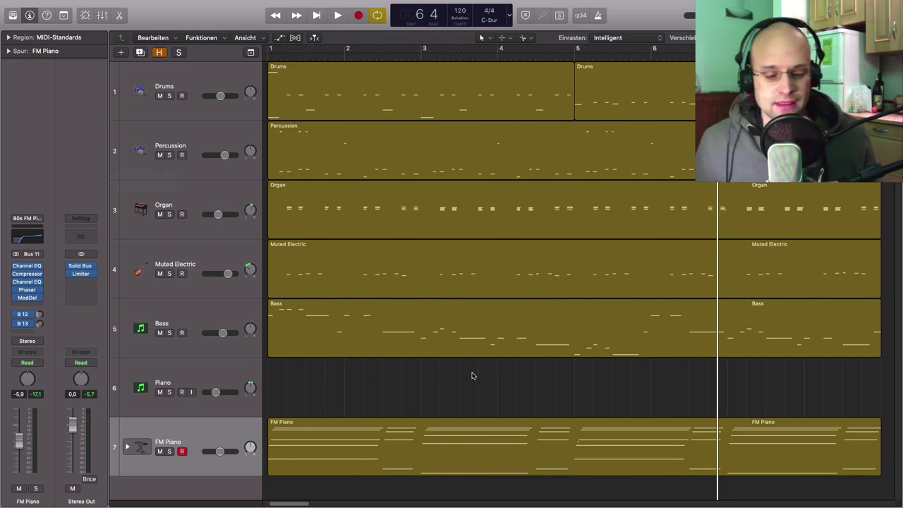
Select the Drums track, open the mixer, and lower the Hall aux channel's volume to -11,6 dB before resetting it to 0,0
click(210, 79)
key(x)
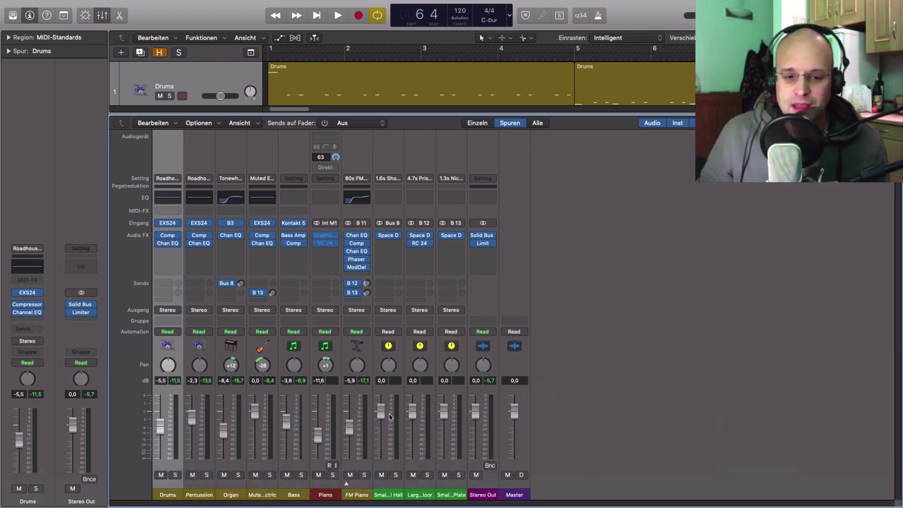
drag(383, 415, 382, 446)
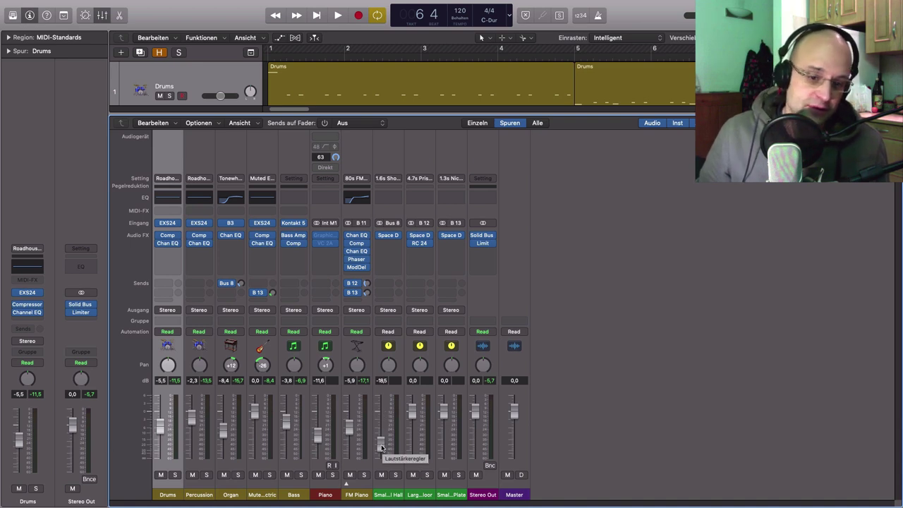
mouse_move(381, 448)
mouse_down()
mouse_move(376, 395)
mouse_move(381, 435)
mouse_up()
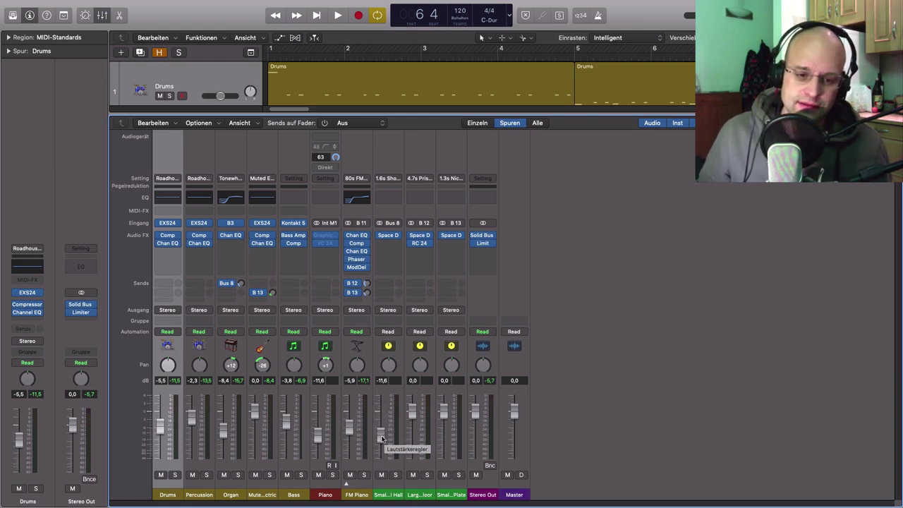
alt+click(382, 436)
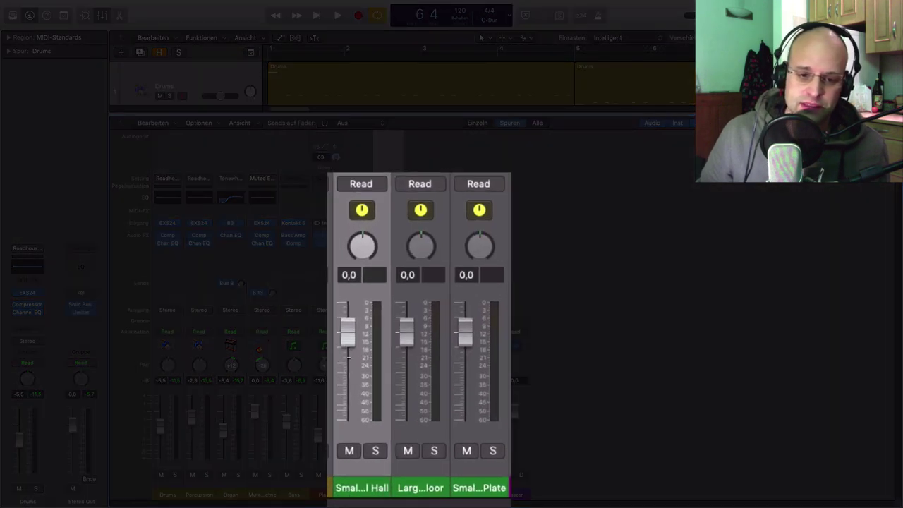
Set the volumes of the Hall, Floor and Plate aux channels to -13,6, 2,4 and -5,9 dB
drag(348, 356, 348, 385)
drag(408, 353, 407, 313)
drag(465, 332, 465, 381)
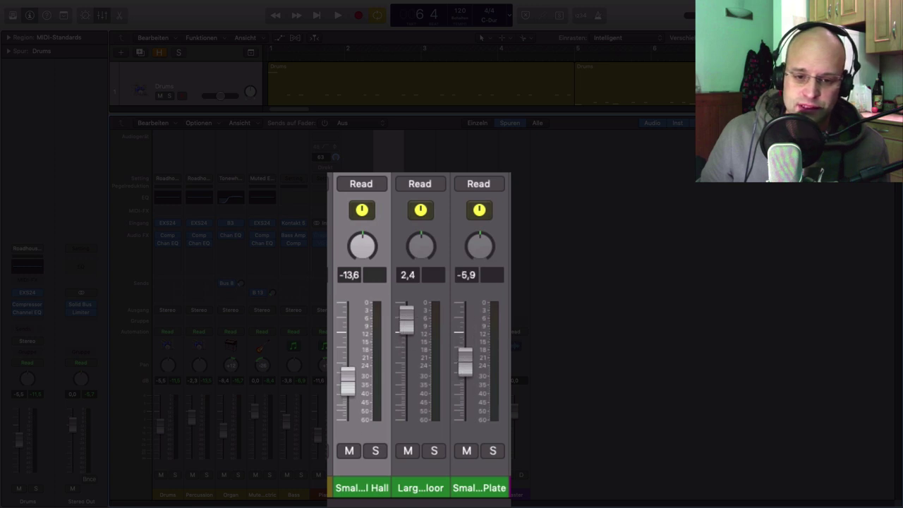
drag(73, 425, 72, 440)
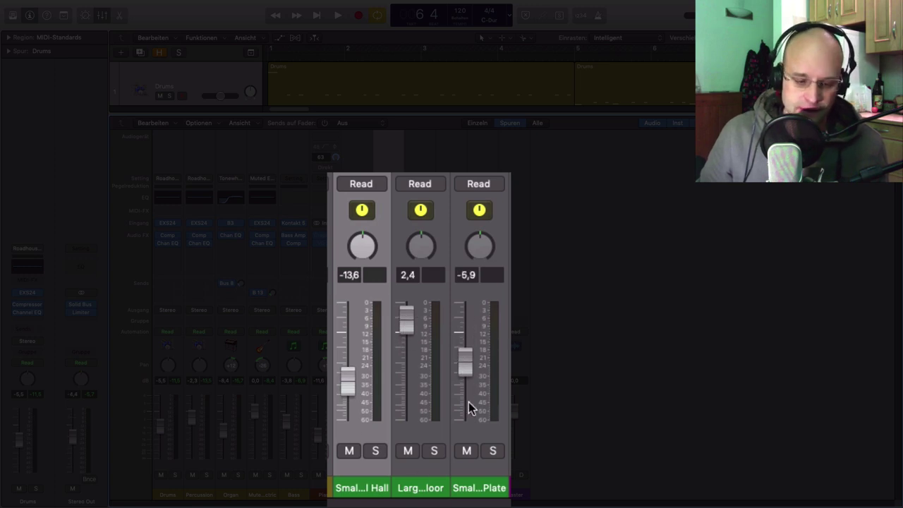
Select the three green aux channels together and reset all their volumes to 0,0 dB at once
click(436, 489)
click(460, 421)
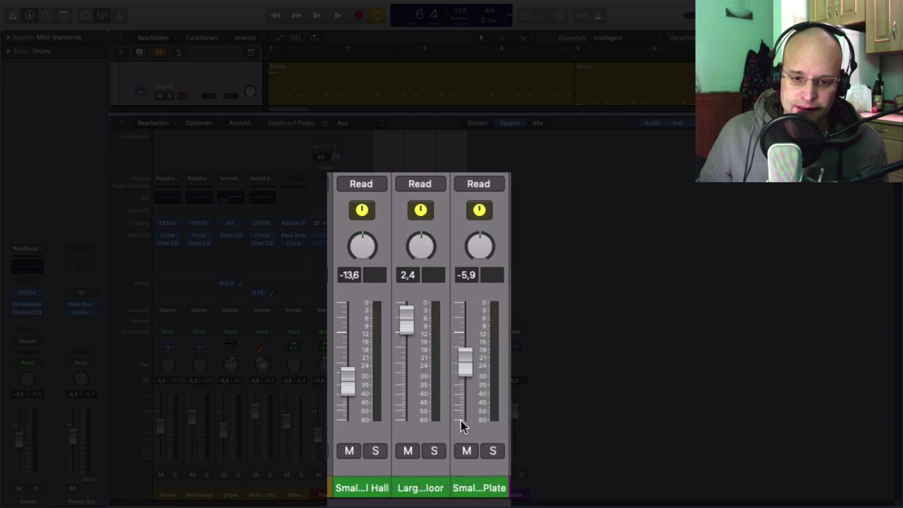
alt+click(466, 367)
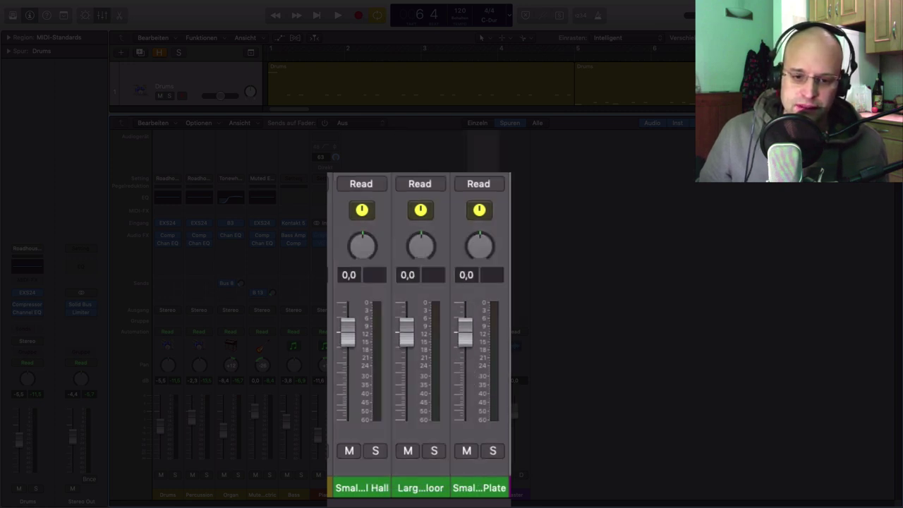
Pan the Hall aux channel to -45, the Floor channel to +39 and the Plate channel to -10
drag(362, 249, 360, 297)
drag(421, 251, 421, 226)
drag(467, 242, 468, 254)
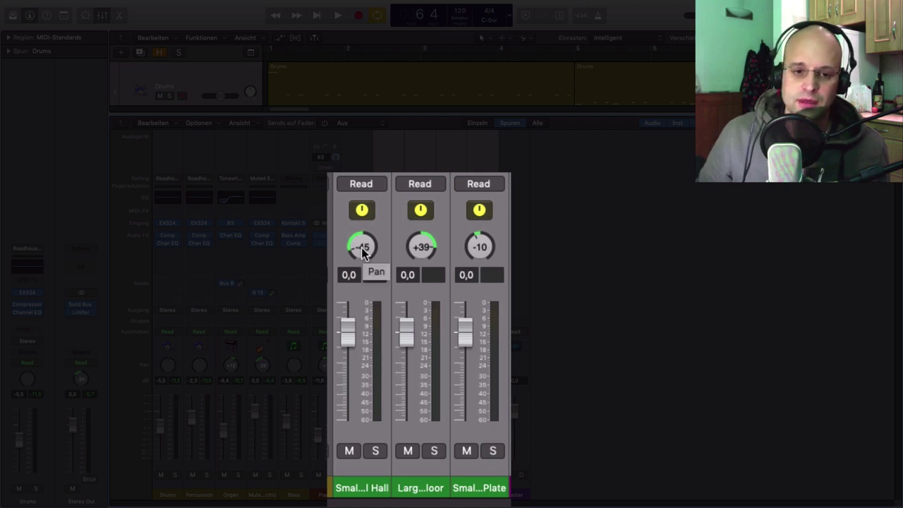
Reset the pan of all three aux channels to center at once, clear the multiple selection and close the mixer
alt+click(362, 252)
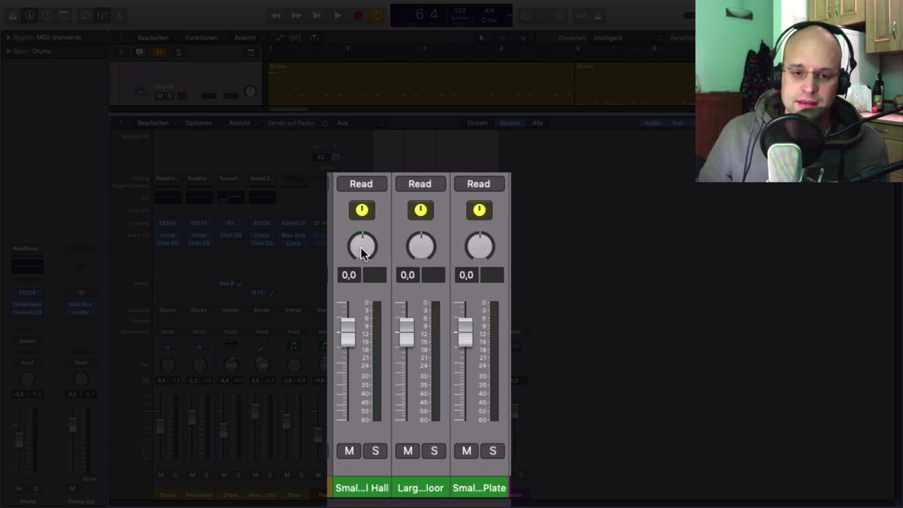
click(369, 484)
click(409, 487)
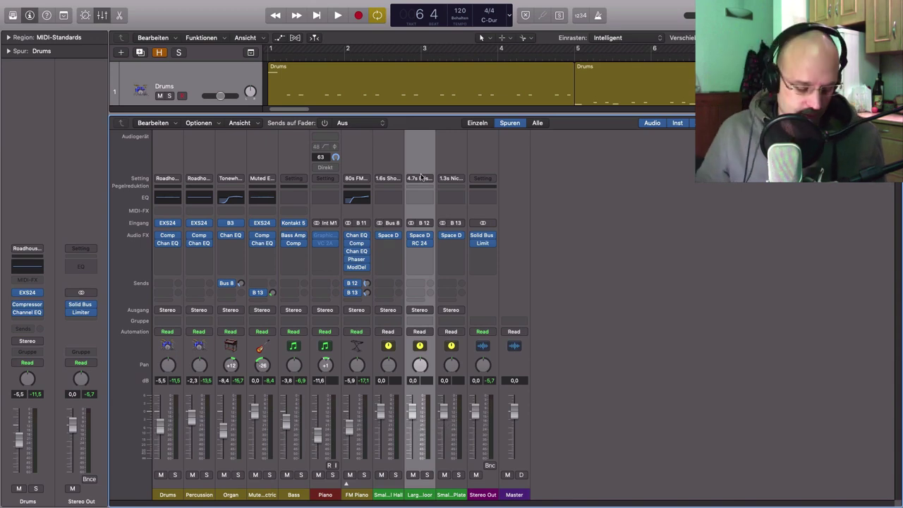
key(x)
scroll(360, 220, down, 3)
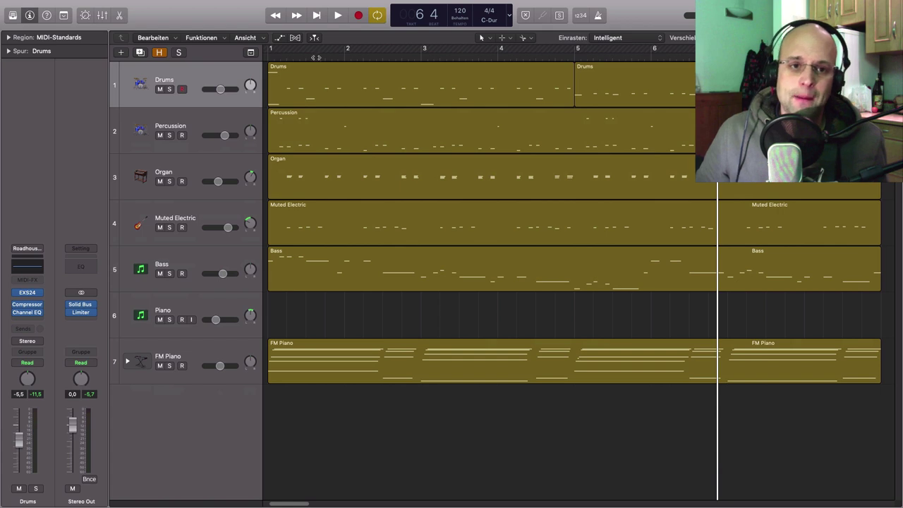
Set the playhead to bar 1 and examine all notes of the first Drums region in an enlarged Piano Roll
click(325, 79)
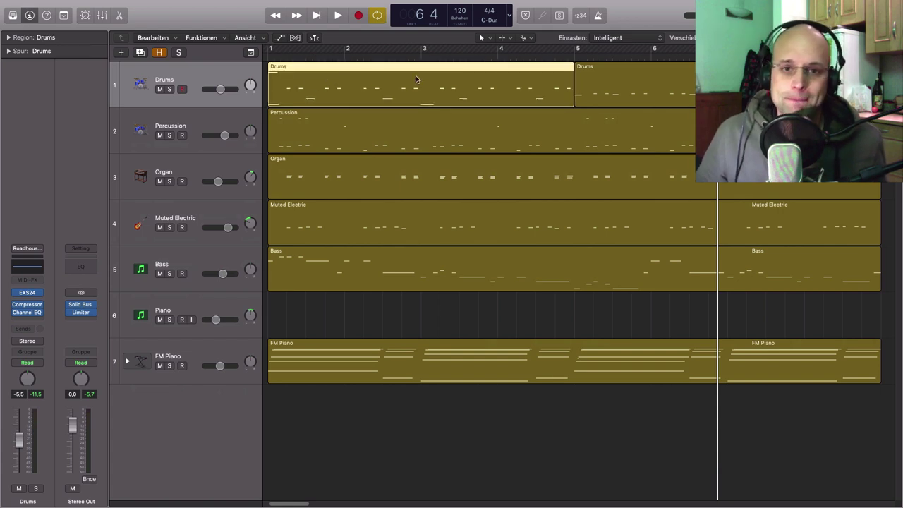
click(270, 59)
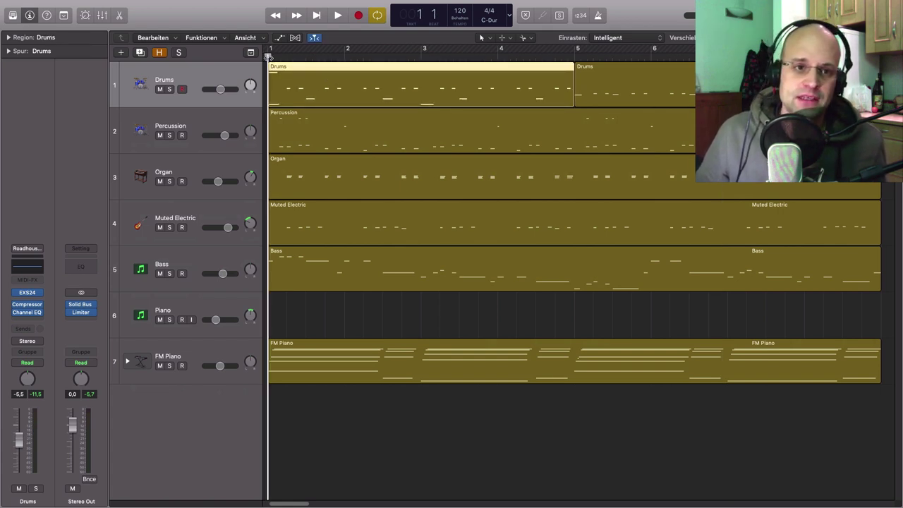
double_click(393, 70)
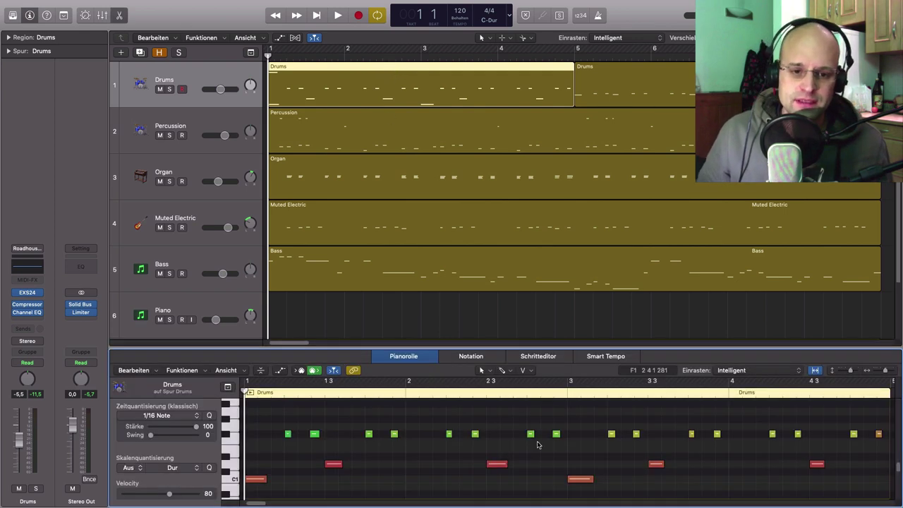
drag(518, 346, 518, 103)
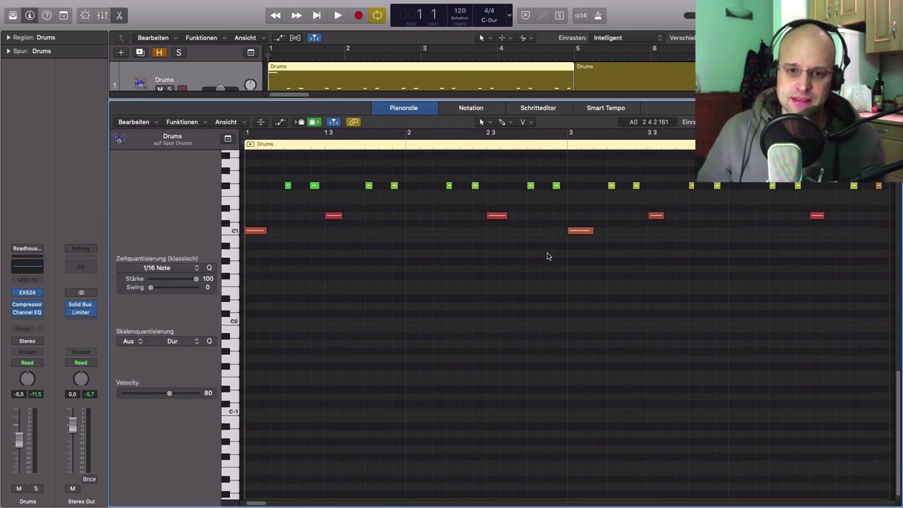
scroll(546, 262, up, 5)
scroll(534, 275, down, 10)
scroll(534, 280, up, 8)
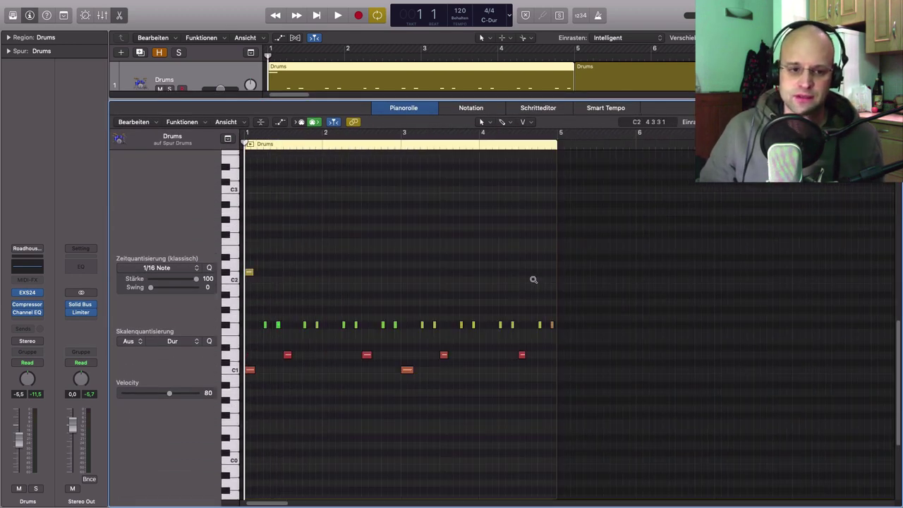
scroll(522, 296, down, 4)
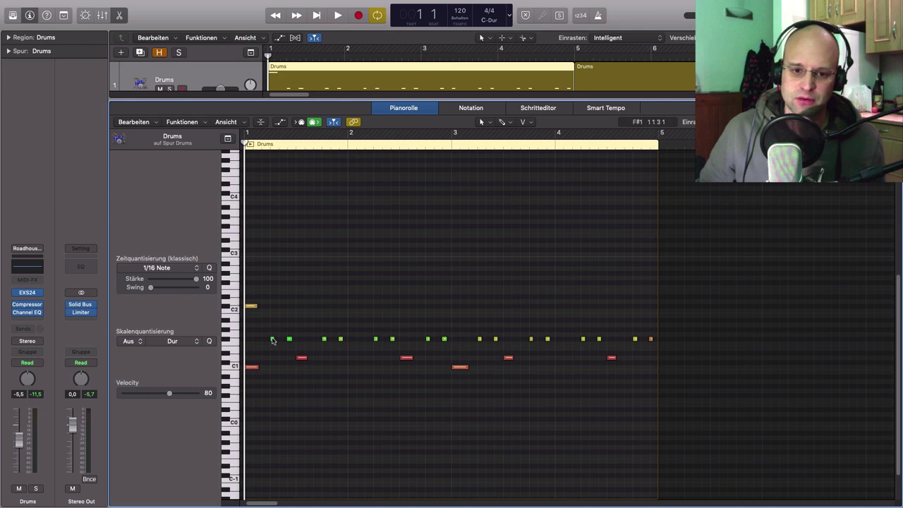
View the Drums region in the Step Editor as a separate window, and close that window and the editor area
drag(541, 108, 573, 488)
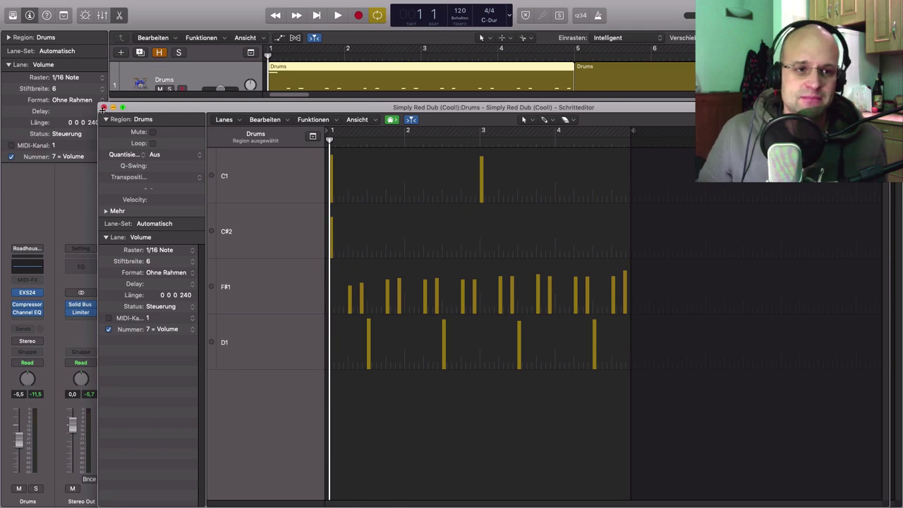
click(103, 107)
key(e)
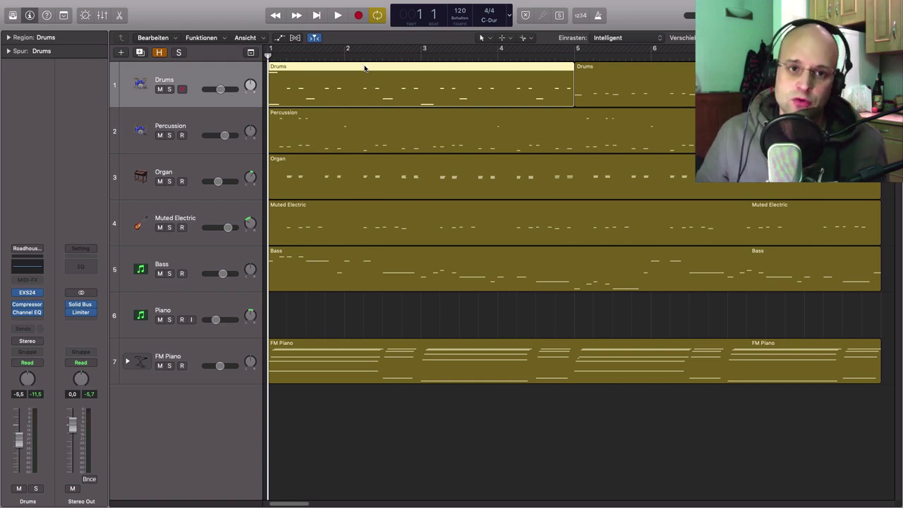
Separate the first Drums region by note pitch into individual tracks
right_click(365, 67)
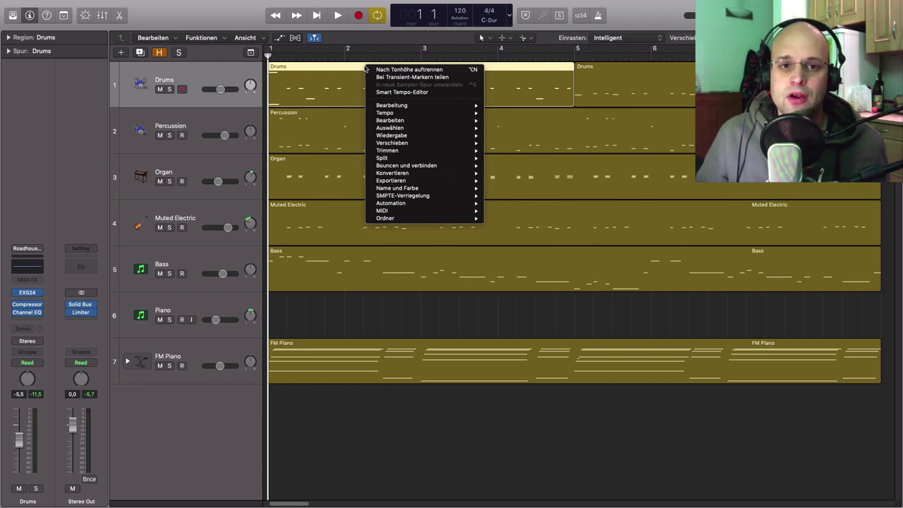
click(384, 70)
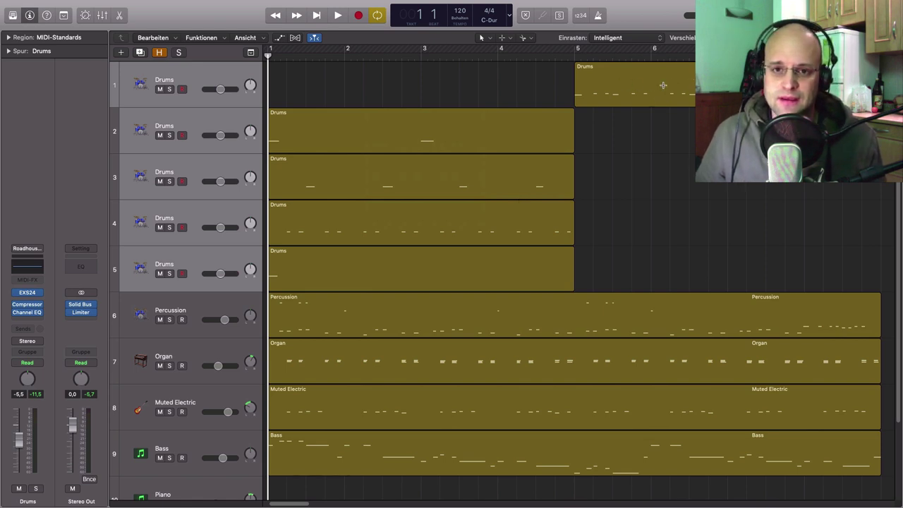
Undo the separation of the first Drums region by note pitch
key(super+z)
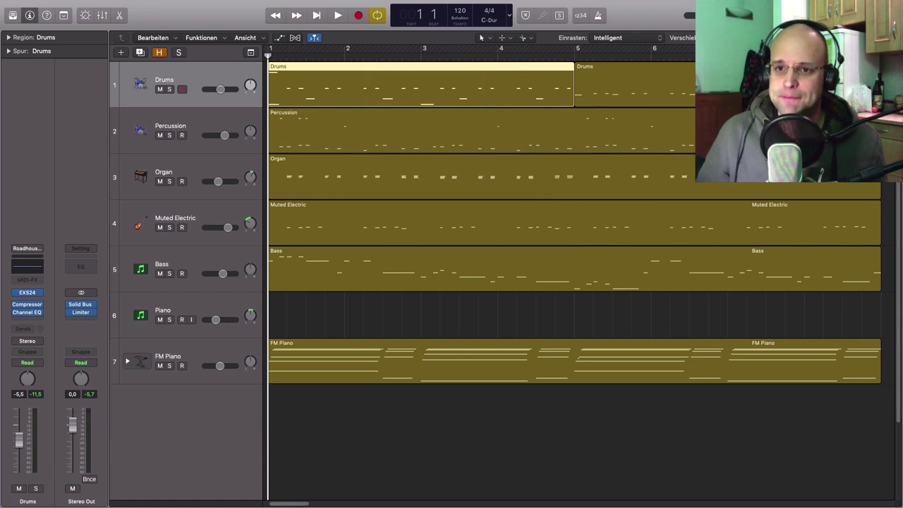
key(super+Left)
key(super+Left)
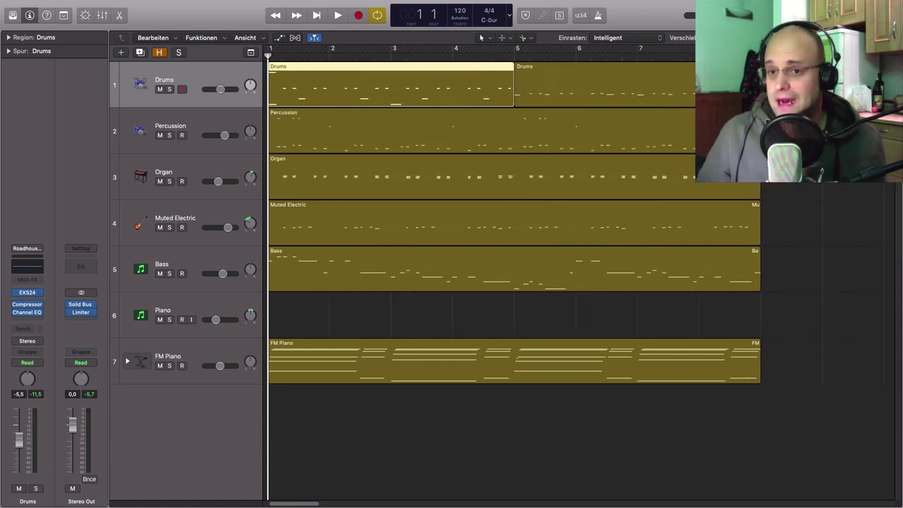
Join the two Drums regions into one region and separate it by note pitch into individual tracks
click(577, 85)
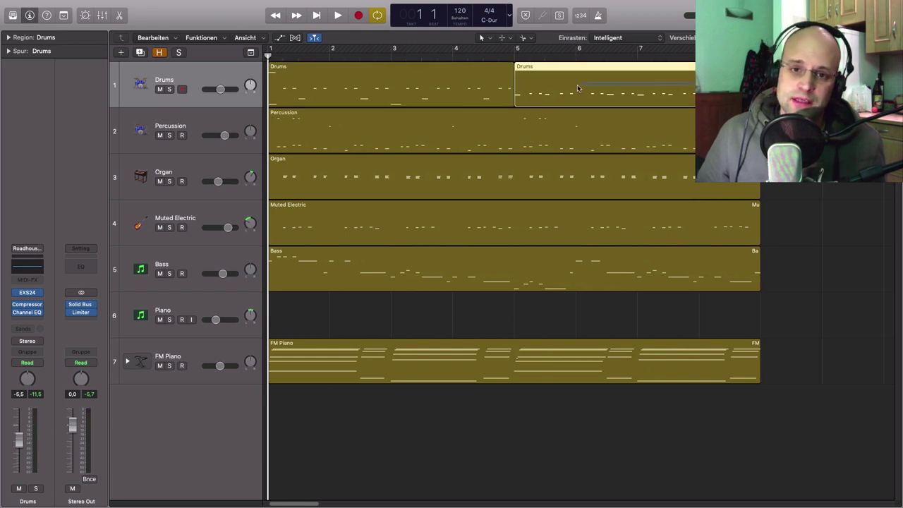
shift+click(508, 86)
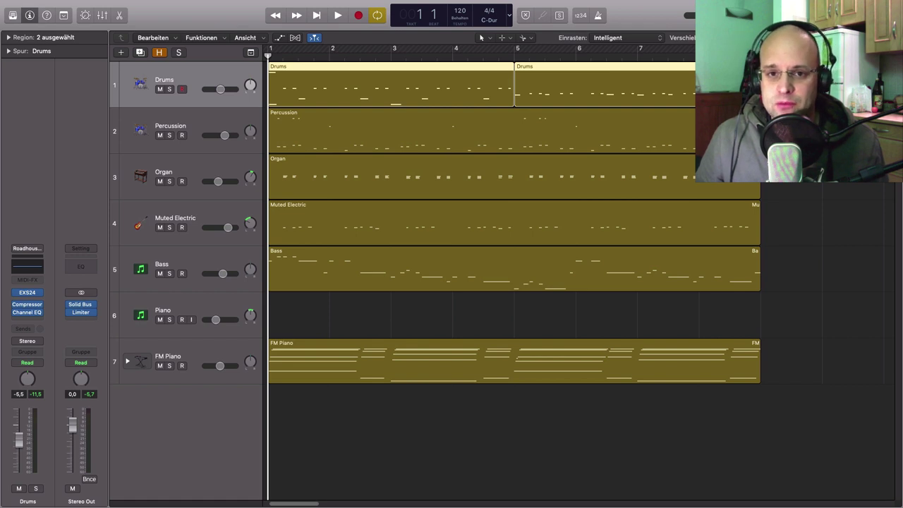
key(super+j)
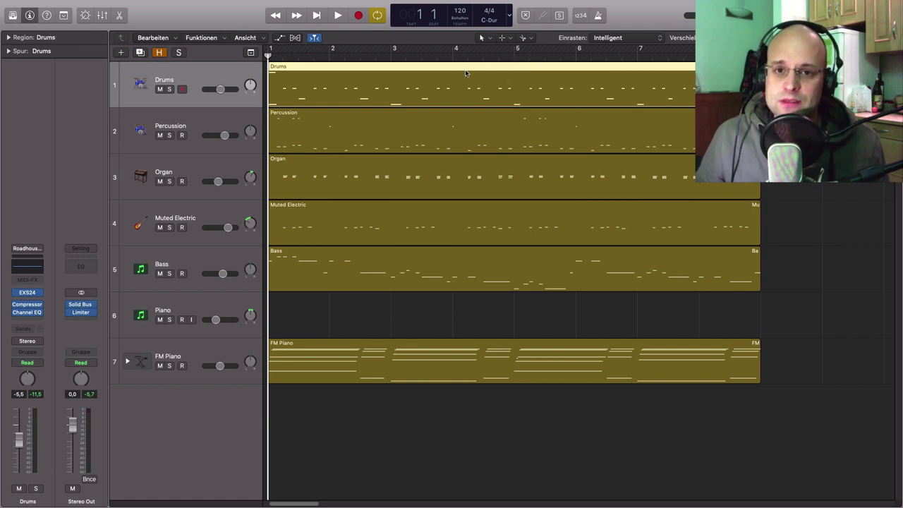
right_click(543, 69)
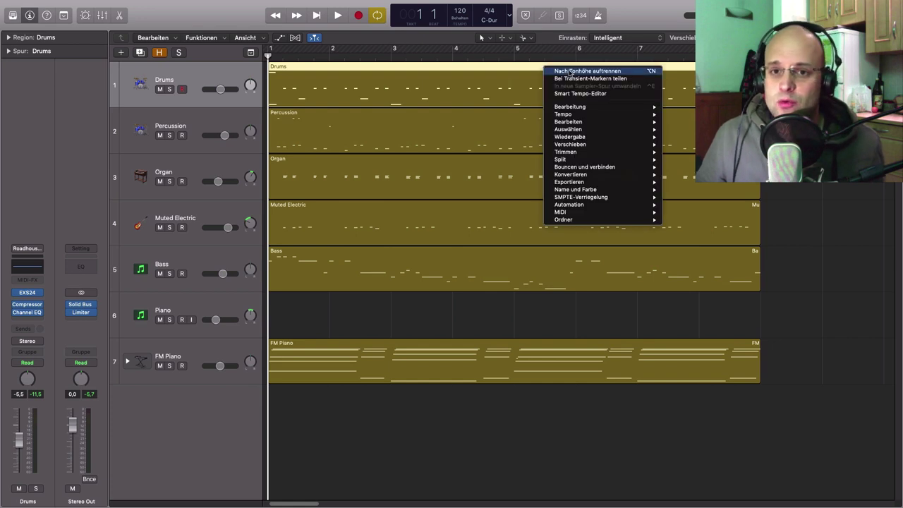
click(570, 72)
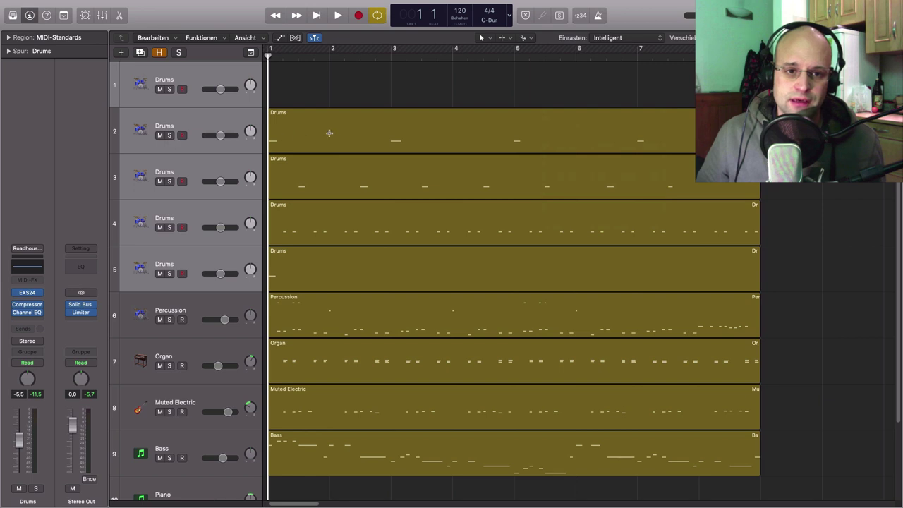
Examine and audition the single-pitch notes of the Drums region on track 2 in the Piano Roll, and shrink the editor area
click(358, 123)
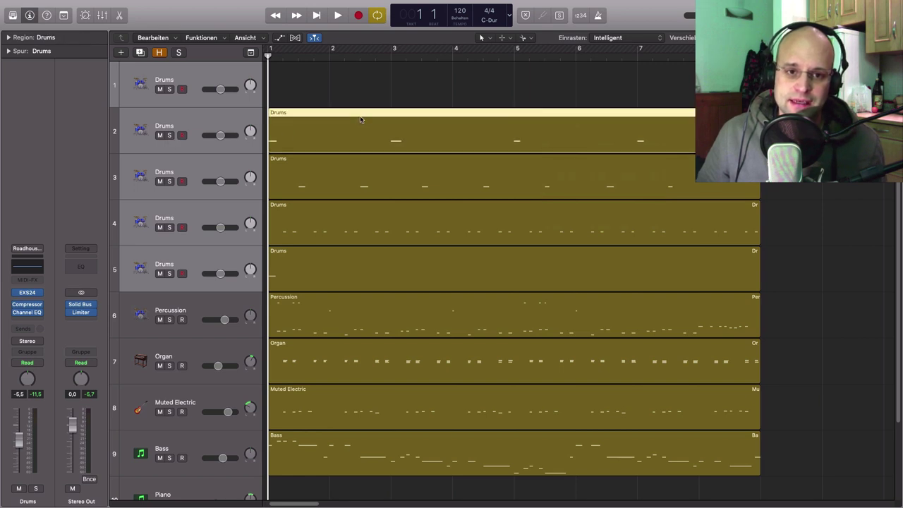
double_click(360, 119)
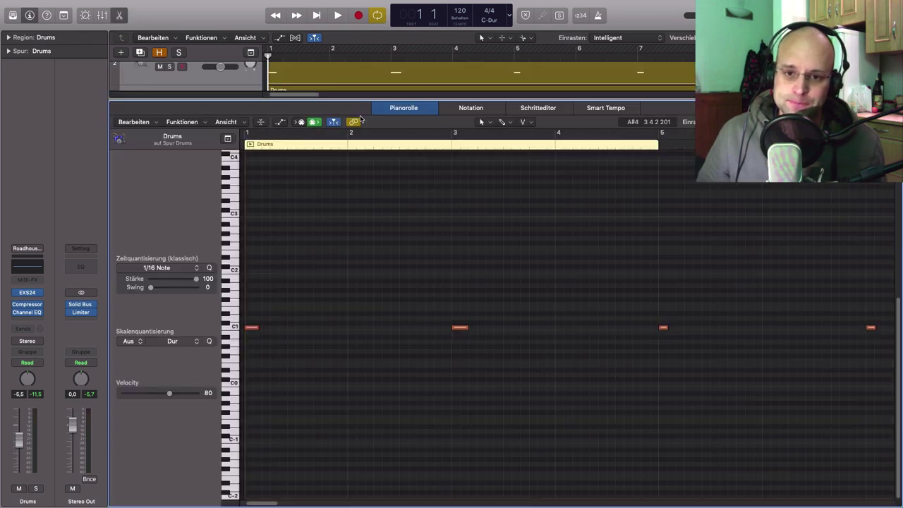
click(461, 328)
drag(463, 328, 462, 331)
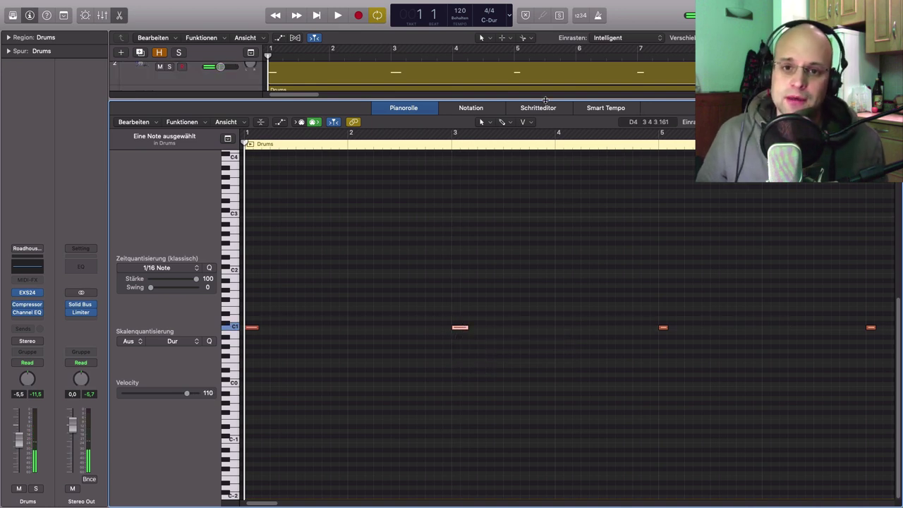
drag(546, 99, 553, 471)
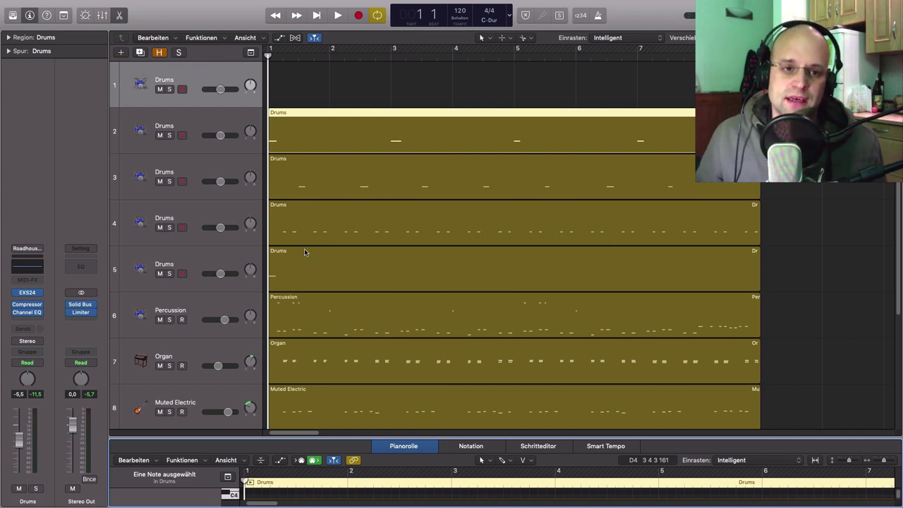
Undo the note pitch separation and the joining of the Drums regions, and close the Piano Roll
key(super+z)
key(super+z)
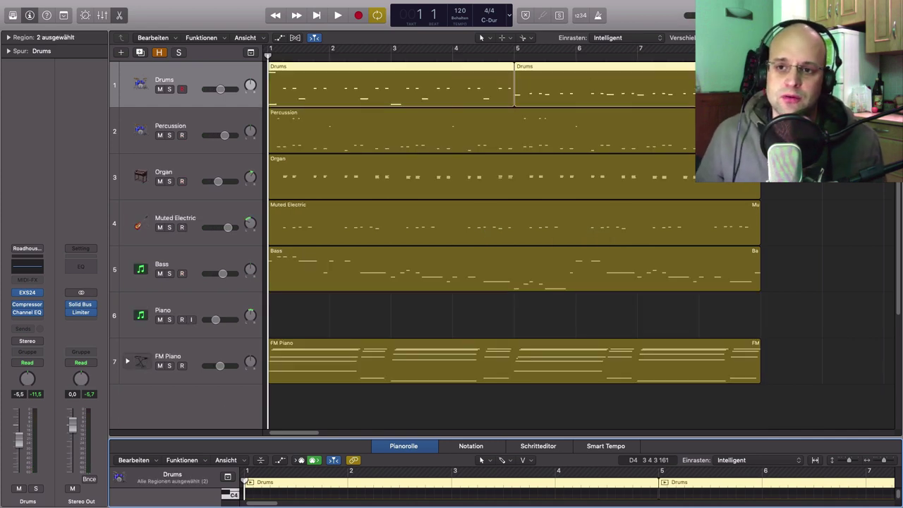
click(804, 156)
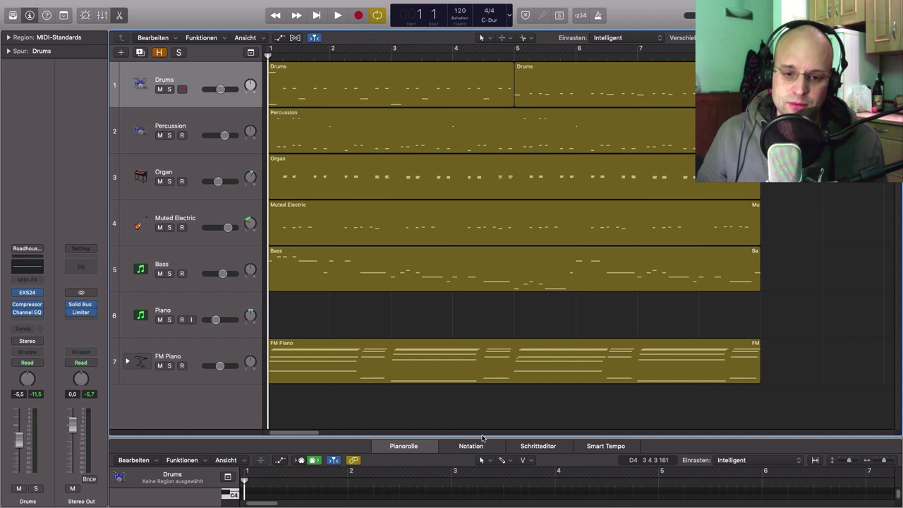
drag(481, 440, 493, 504)
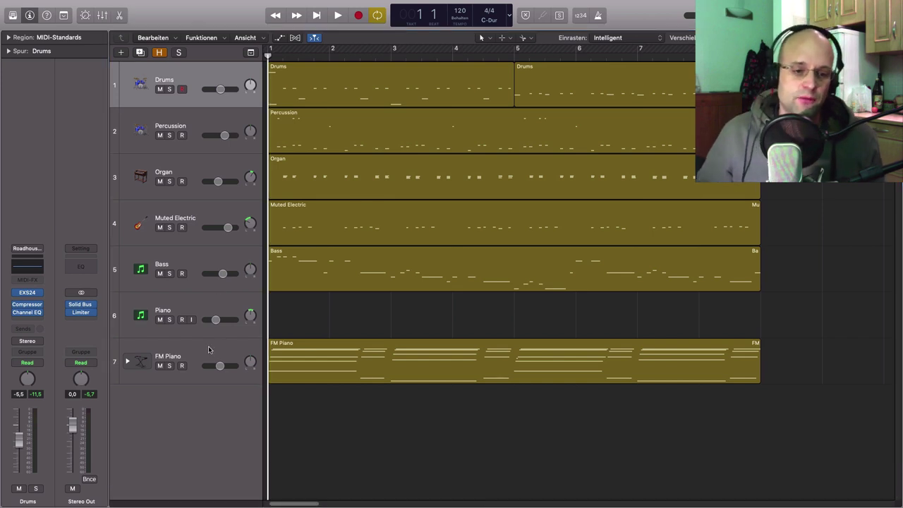
Add a new software instrument track below FM Piano and load the EXS24 sampler in stereo on it
click(190, 300)
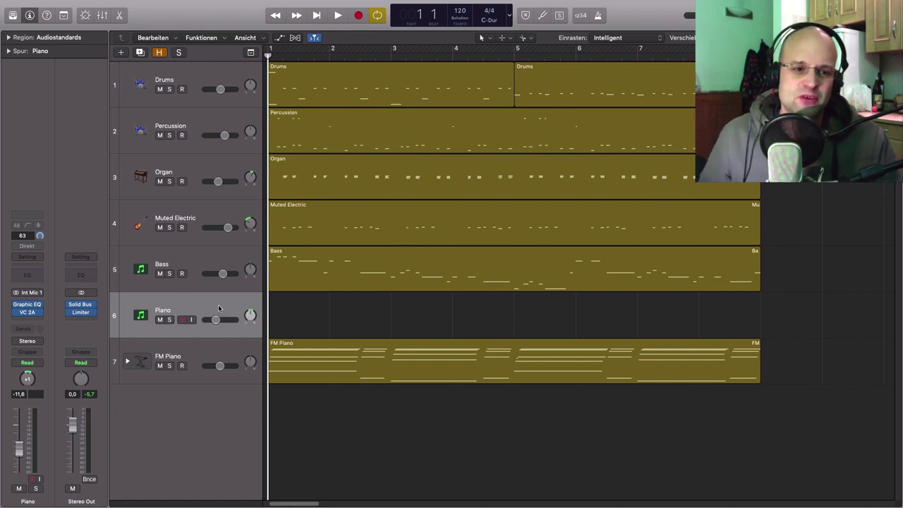
click(211, 358)
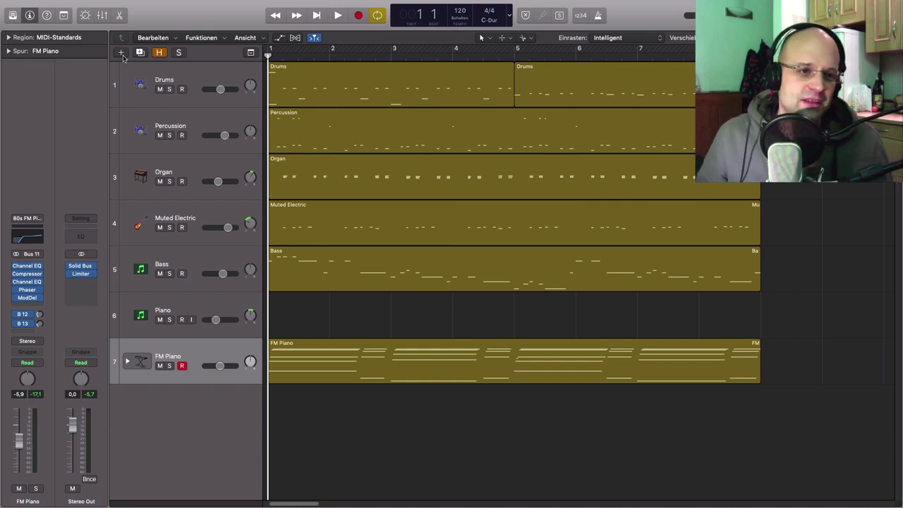
click(122, 53)
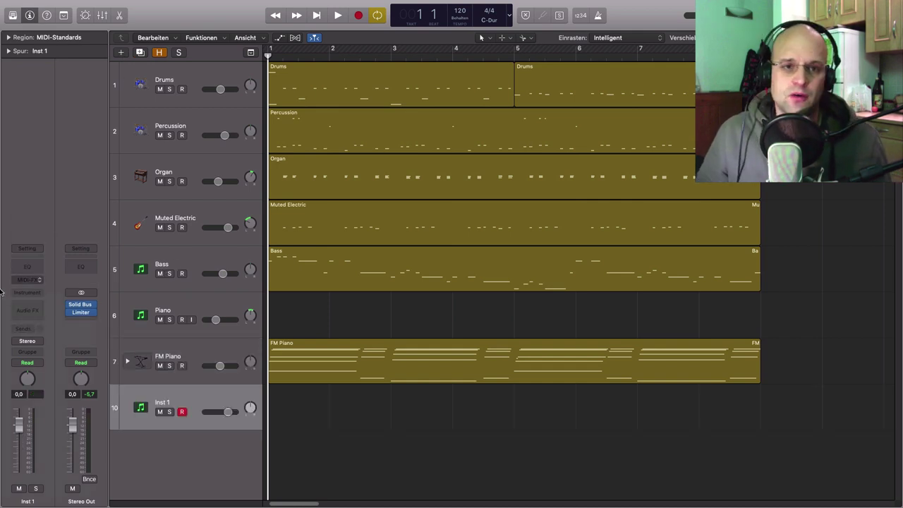
click(41, 295)
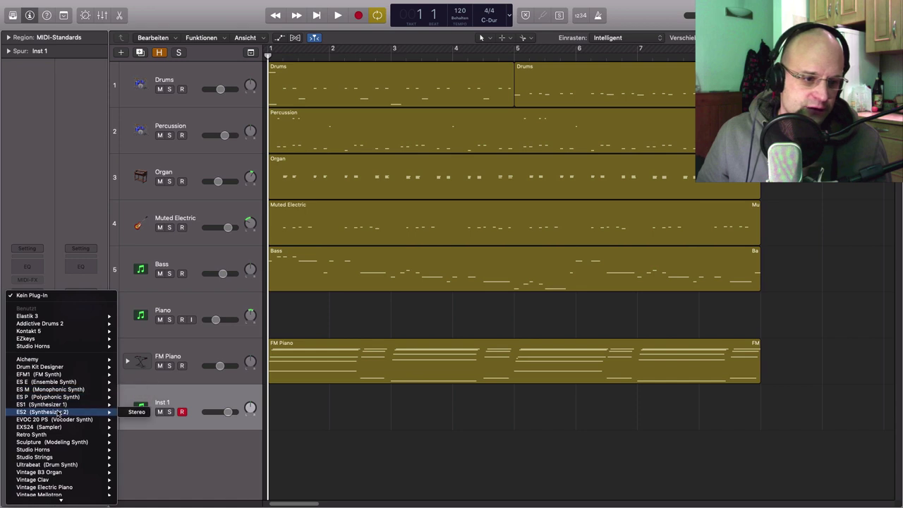
mouse_move(60, 427)
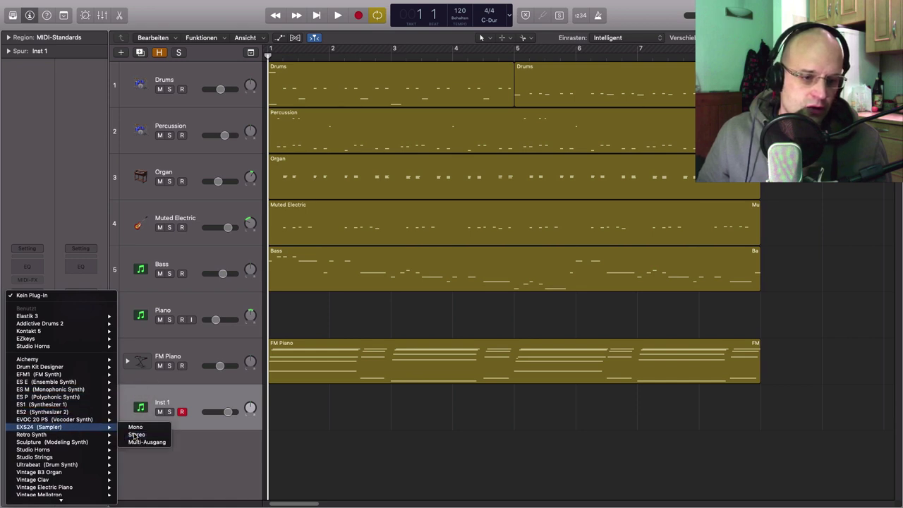
click(158, 436)
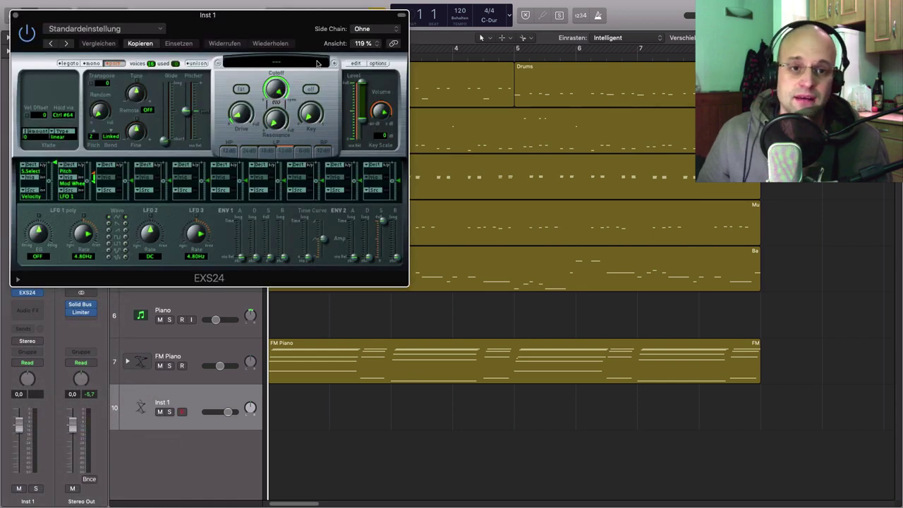
Load the Harp from the factory Orchestral sounds into the EXS24 and close the sampler window
click(317, 64)
mouse_move(296, 136)
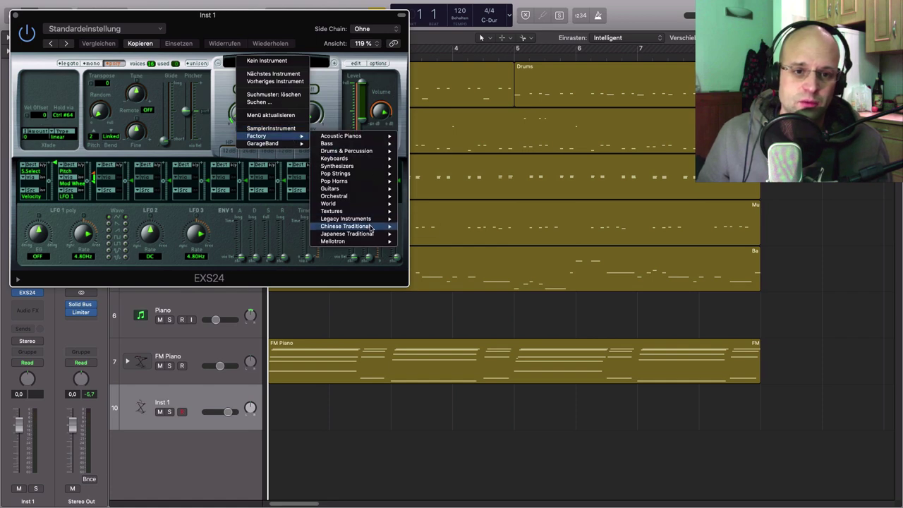
mouse_move(364, 197)
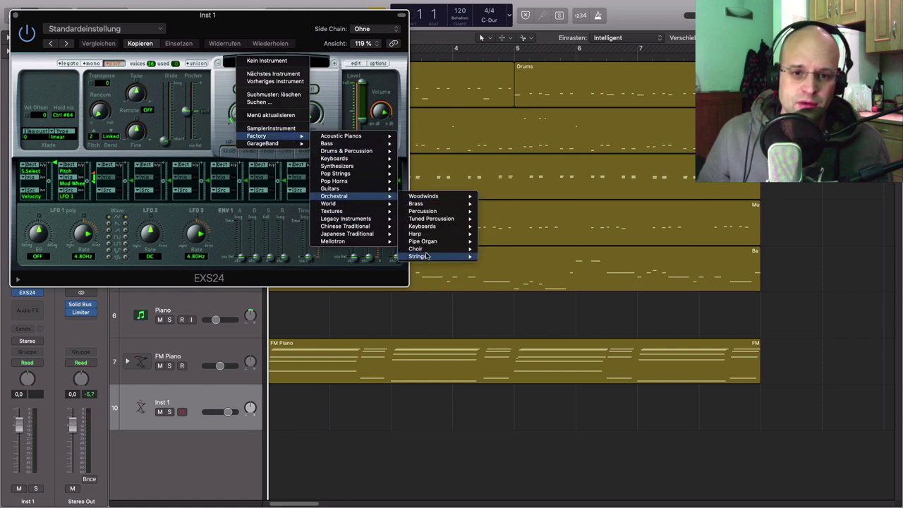
mouse_move(423, 234)
click(492, 233)
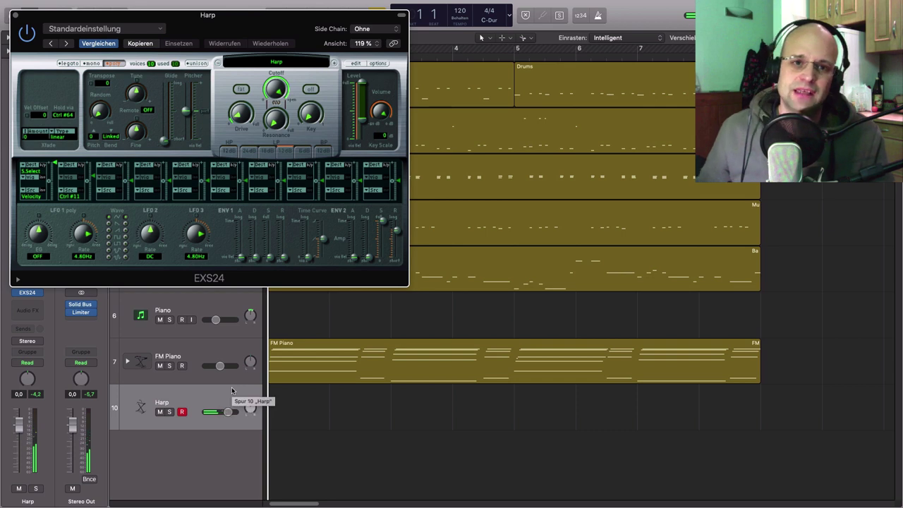
click(15, 15)
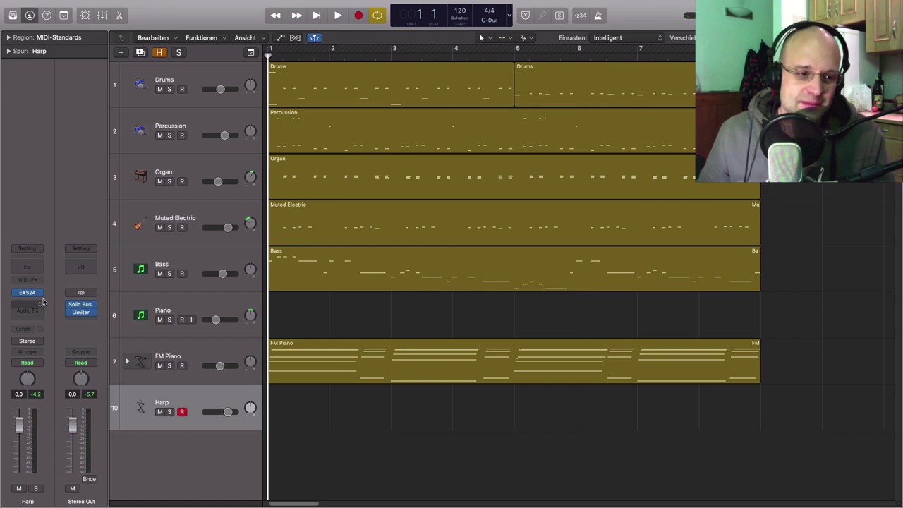
Insert the Scripter MIDI effect on the Harp track, using the Harpeggiator preset and closing the separate script editor
click(28, 280)
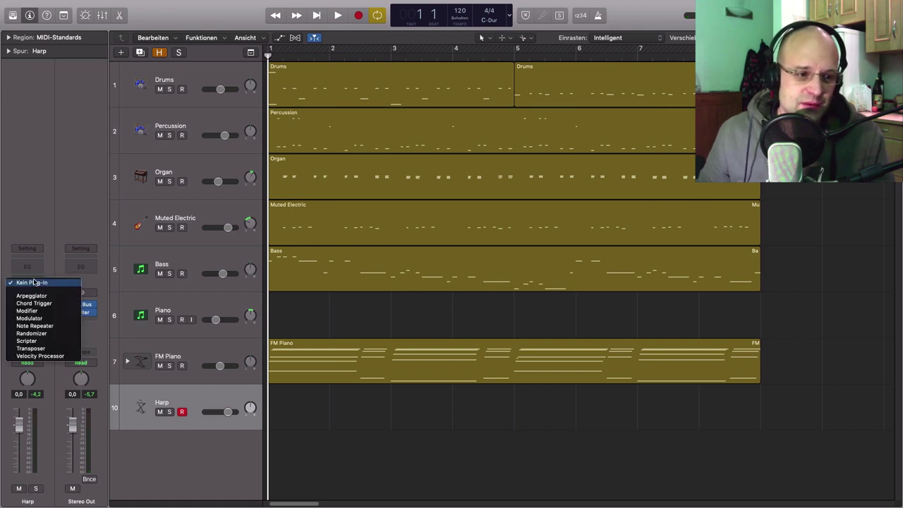
click(26, 342)
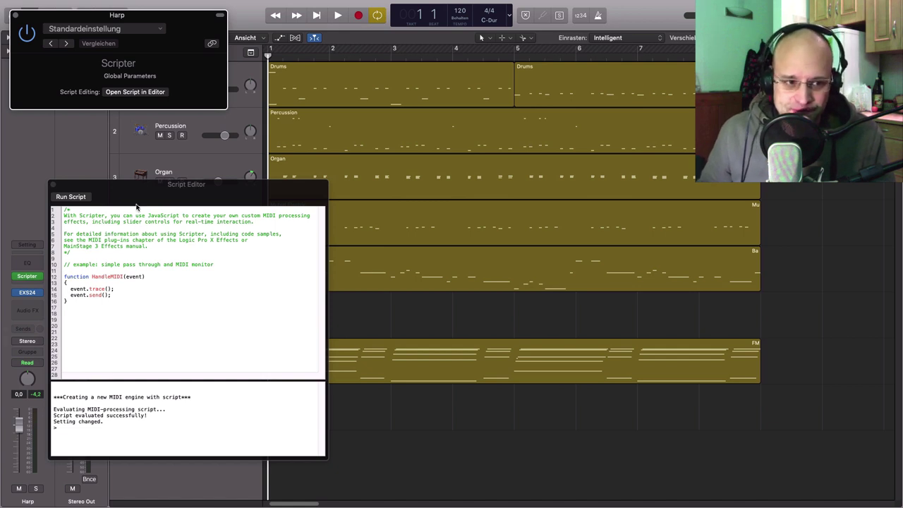
drag(135, 198, 165, 199)
click(84, 186)
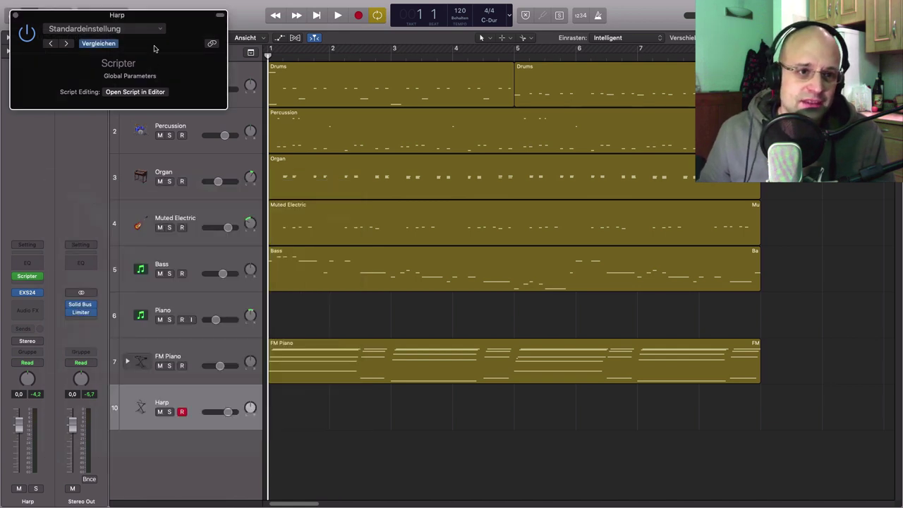
click(158, 30)
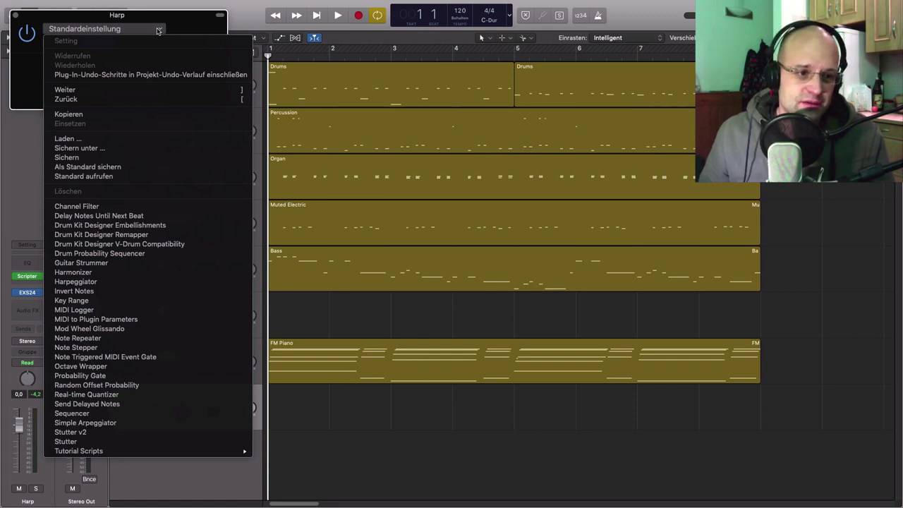
click(86, 283)
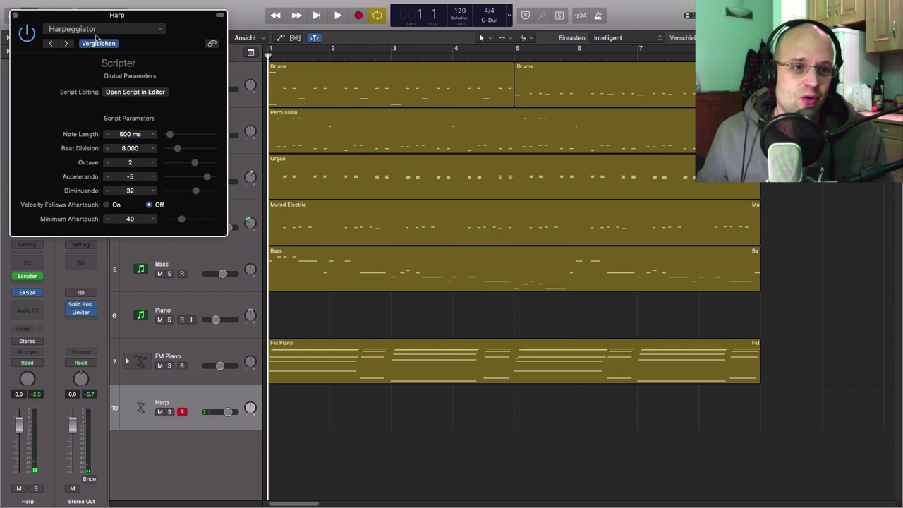
Switch the Scripter to the Guitar Strummer preset on the Classical Acoustic Guitar track and close the plug-in window
click(161, 29)
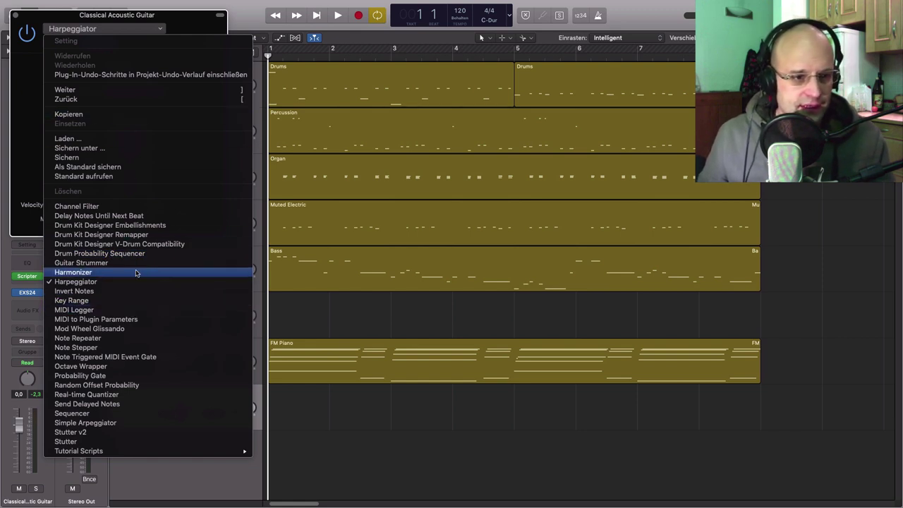
click(82, 263)
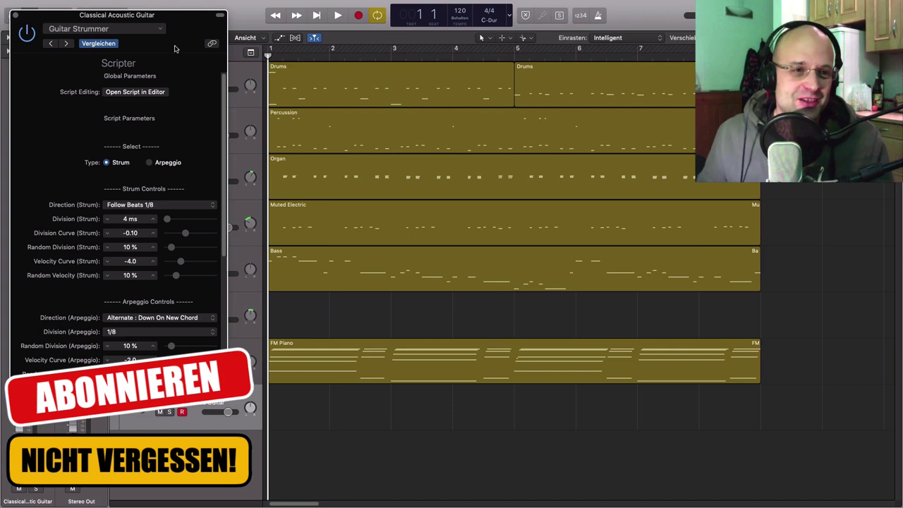
drag(181, 28, 282, 45)
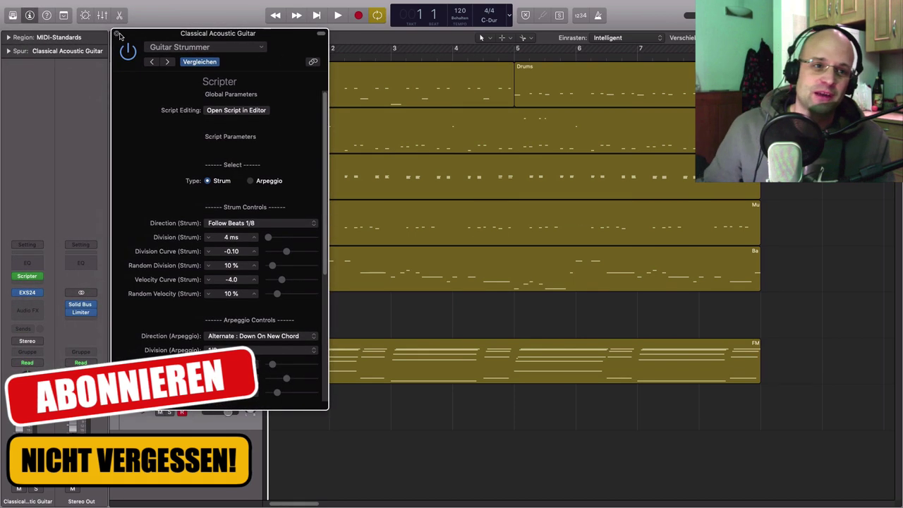
click(117, 34)
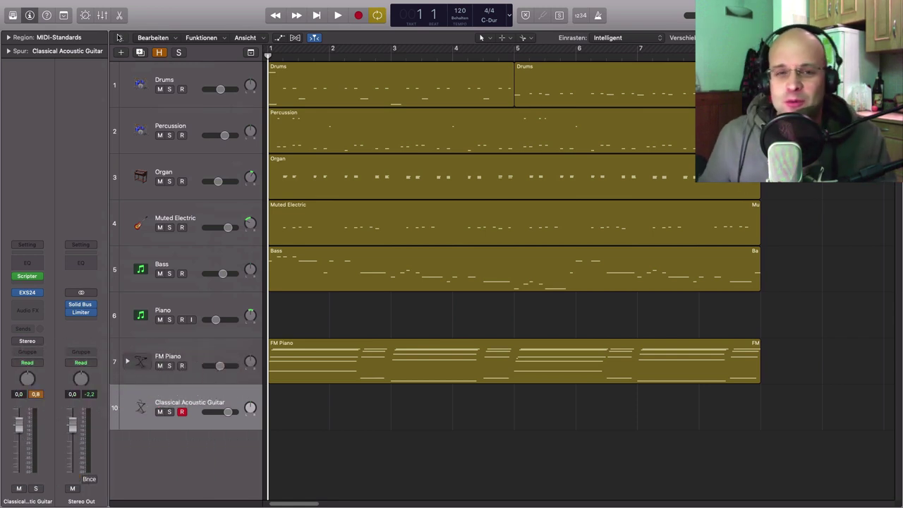